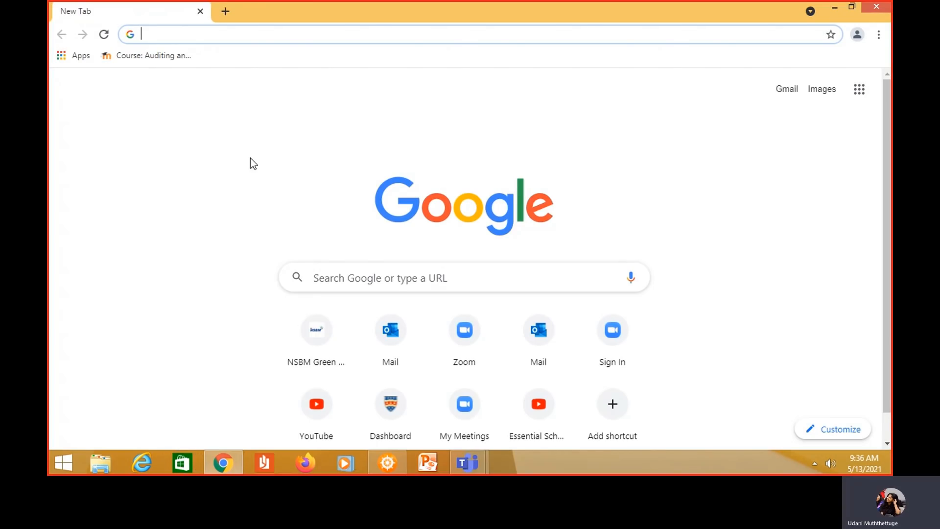
Search Google for 'office 365' from the New Tab page
{"action": "left_click", "coordinate": [331, 277]}
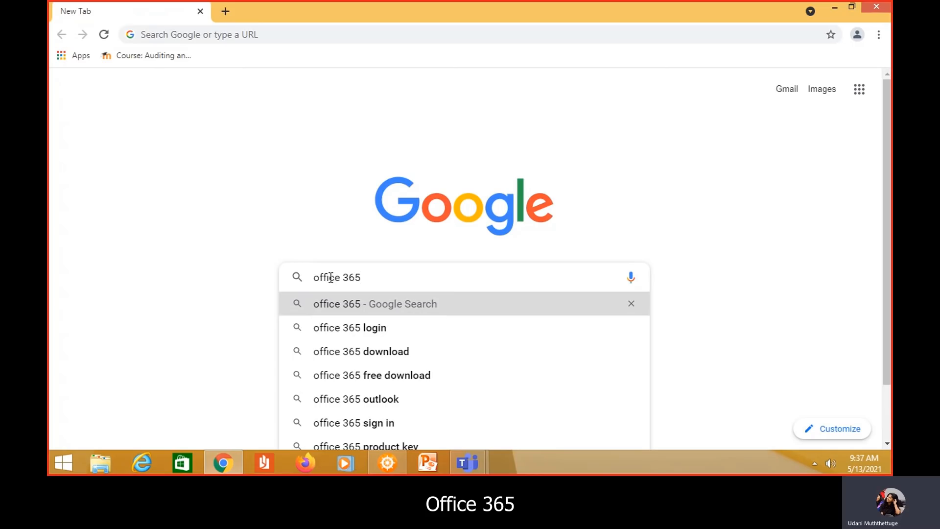
{"action": "key", "text": "Return"}
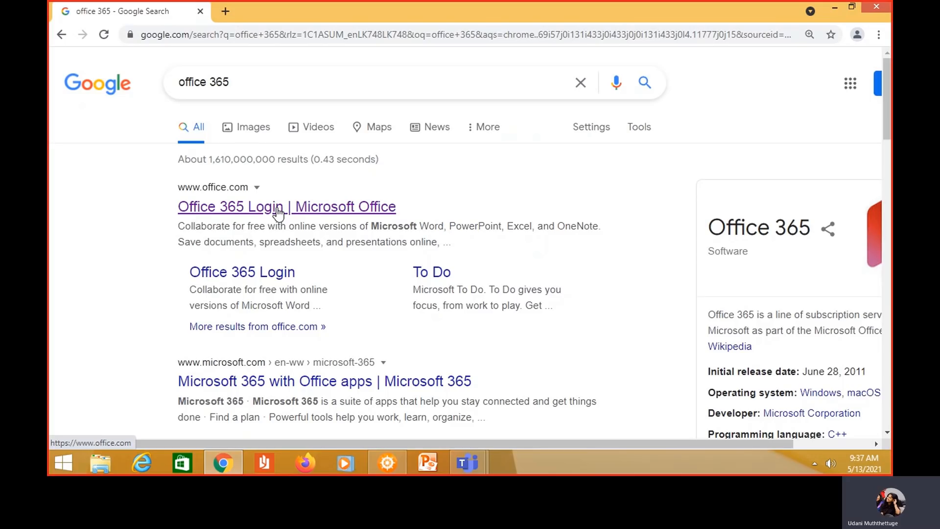
Open the 'Office 365 Login | Microsoft Office' result and start signing in on office.com
{"action": "left_click", "coordinate": [277, 208]}
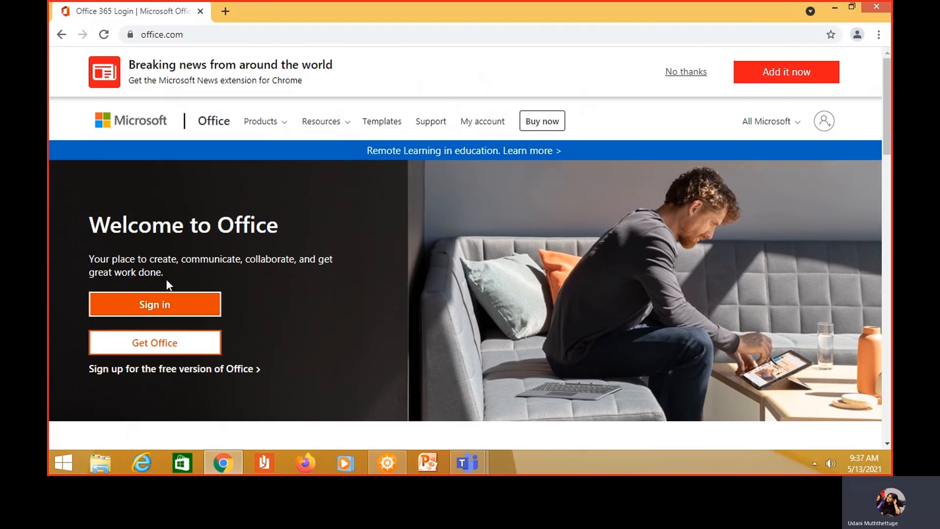
{"action": "left_click", "coordinate": [159, 310]}
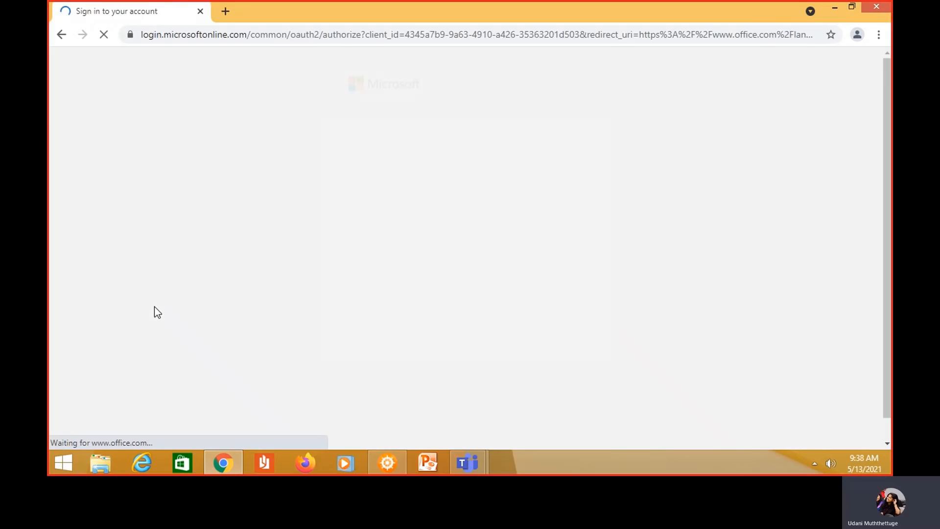
Choose another account and submit the student e-mail address
{"action": "left_click", "coordinate": [406, 392]}
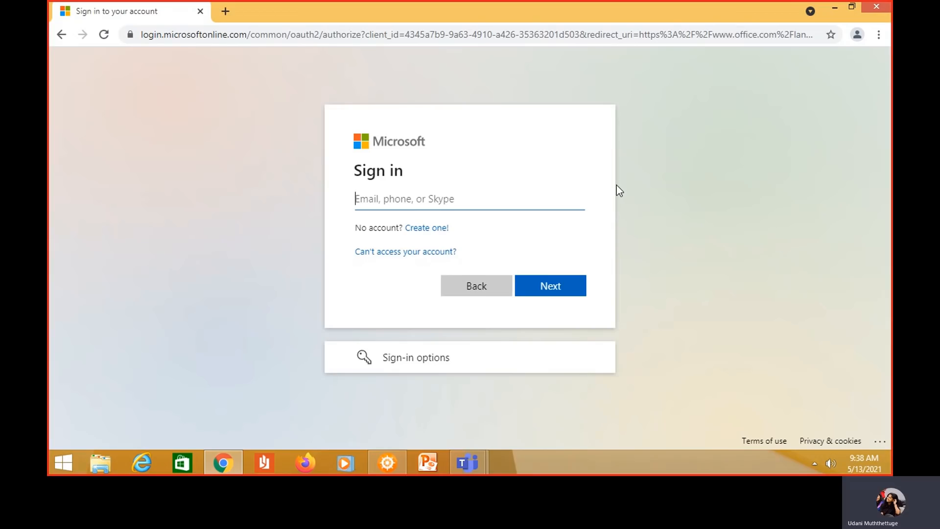
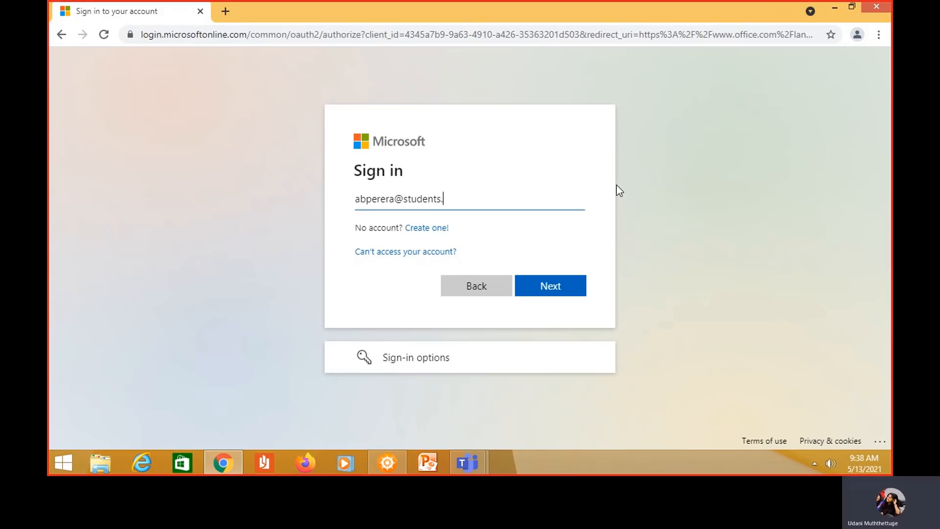
{"action": "left_click", "coordinate": [561, 289]}
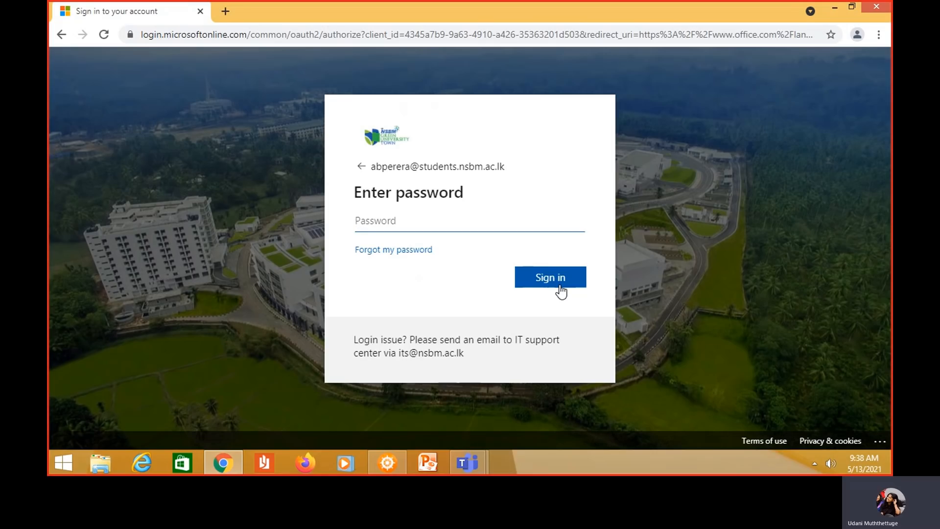
Enter the account password, sign in, and choose to stay signed in
{"action": "type", "text": "*******"}
{"action": "left_click", "coordinate": [559, 276]}
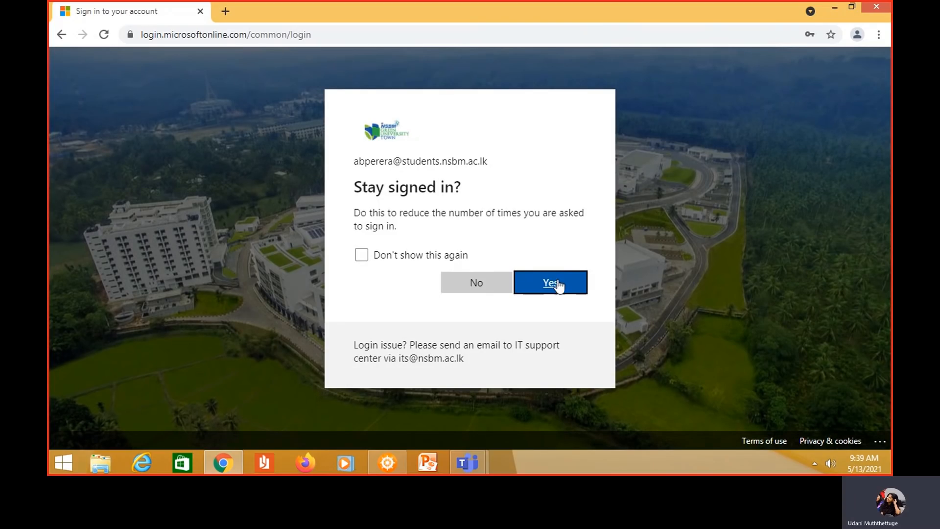
{"action": "left_click", "coordinate": [558, 284]}
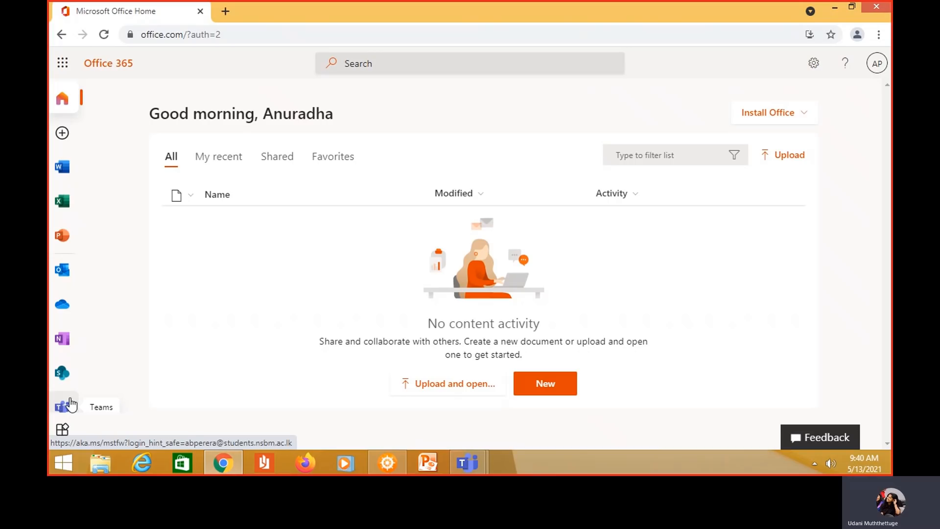
Launch Outlook from the Office app bar and show the Inbox under Favorites
{"action": "left_click", "coordinate": [63, 276]}
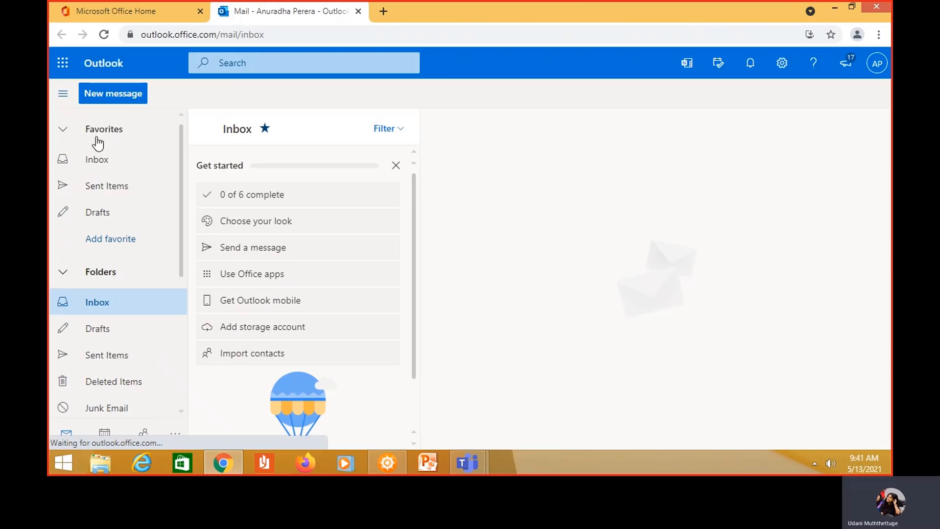
{"action": "left_click", "coordinate": [97, 161]}
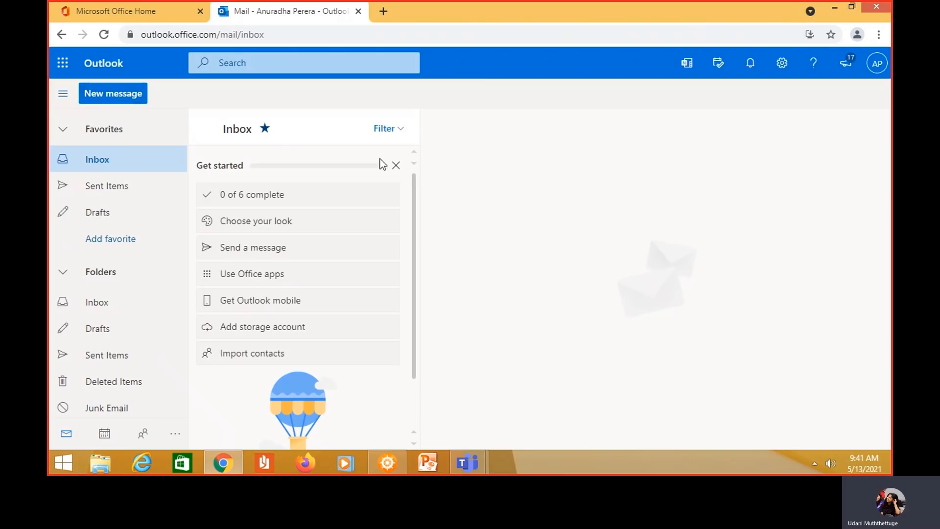
Close the Get started checklist, open a blank new message, and dismiss the Editor notice
{"action": "left_click", "coordinate": [396, 165]}
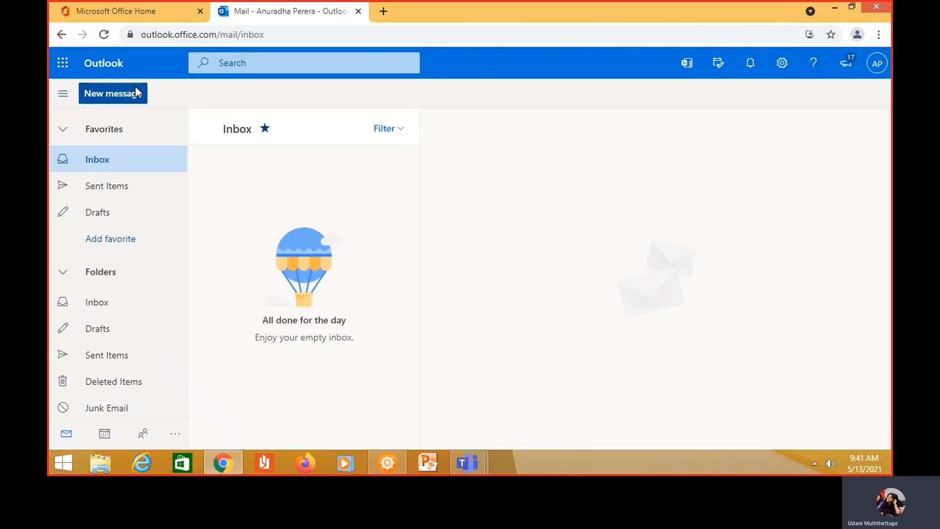
{"action": "left_click", "coordinate": [136, 93]}
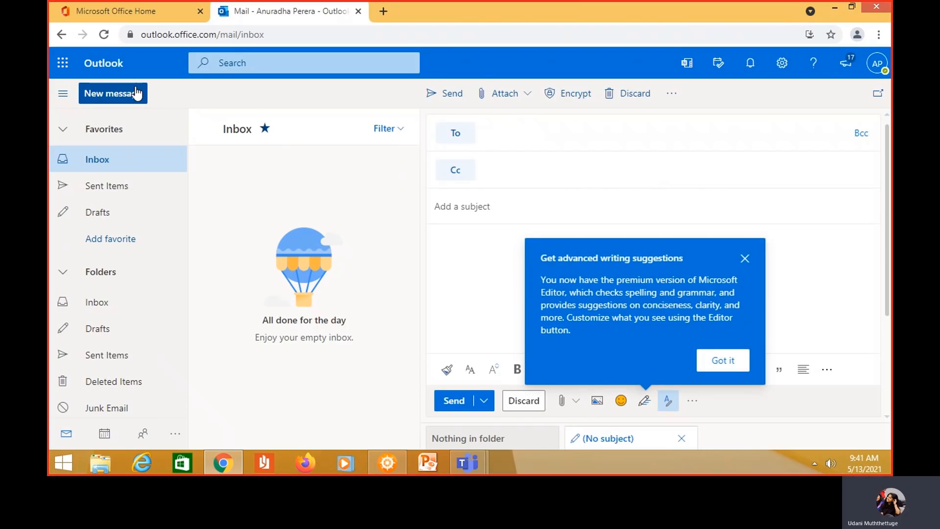
{"action": "left_click", "coordinate": [744, 259]}
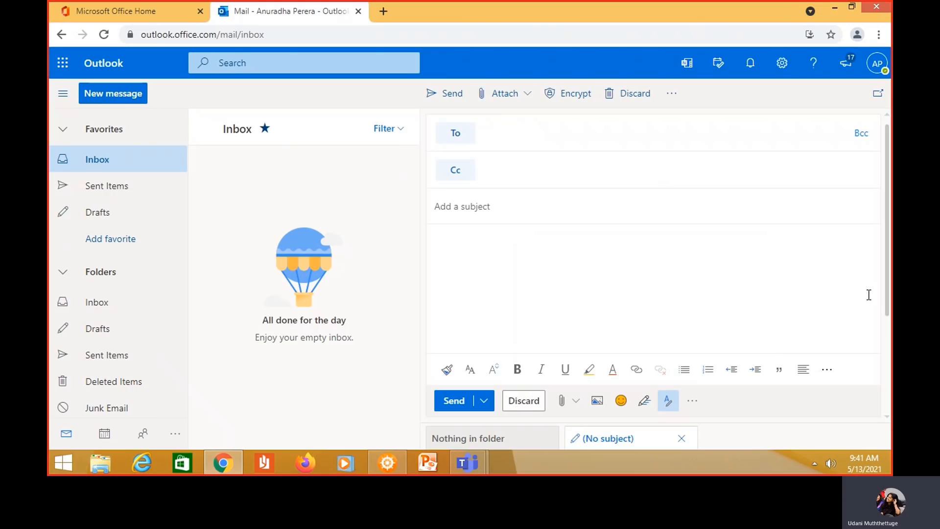
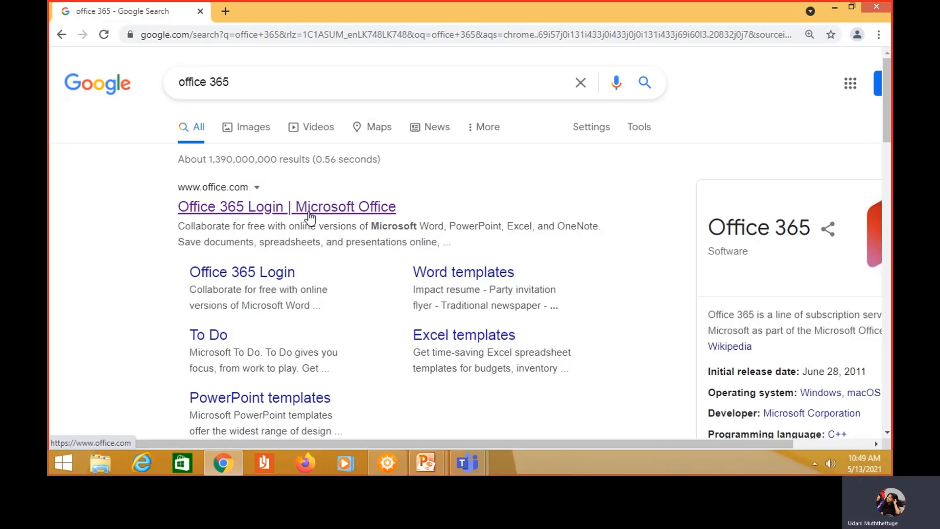
Open the Office 365 login page, sign in with another account, and enter the student NSBM e-mail address
{"action": "left_click", "coordinate": [309, 216]}
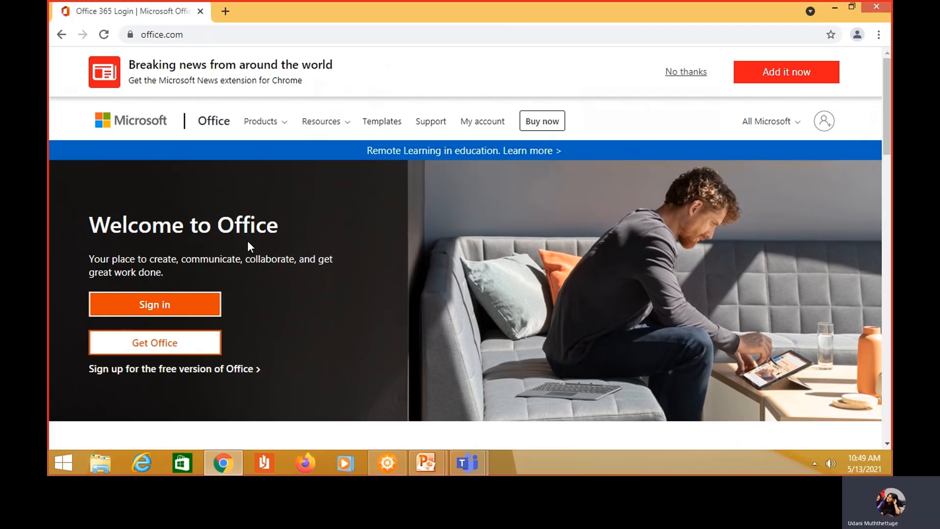
{"action": "left_click", "coordinate": [194, 306]}
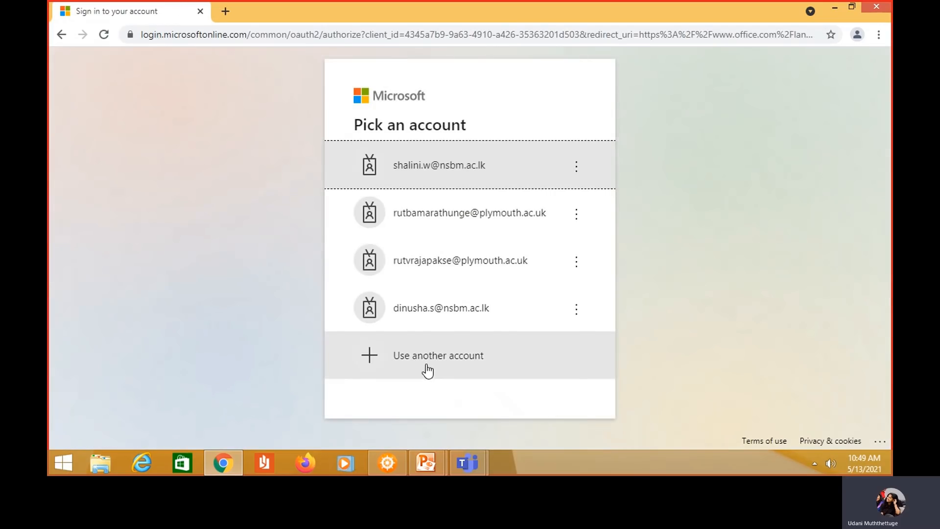
{"action": "left_click", "coordinate": [425, 367]}
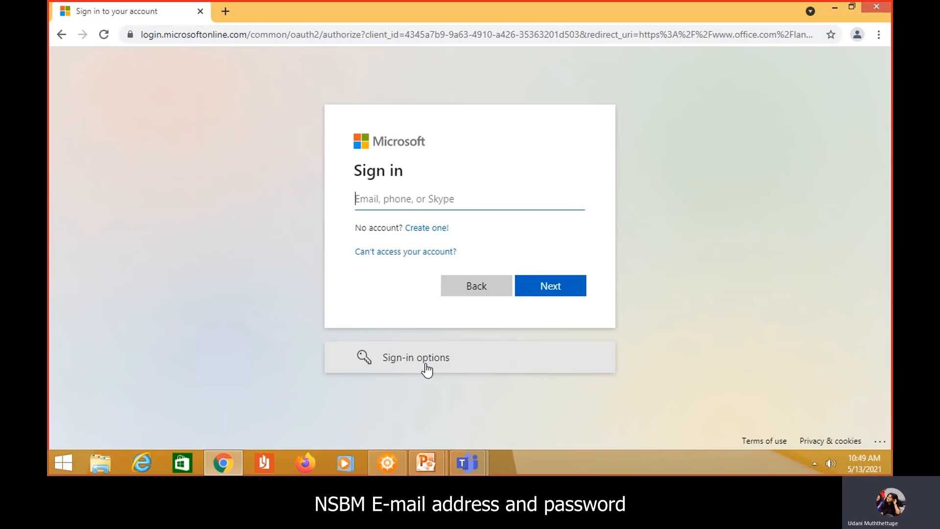
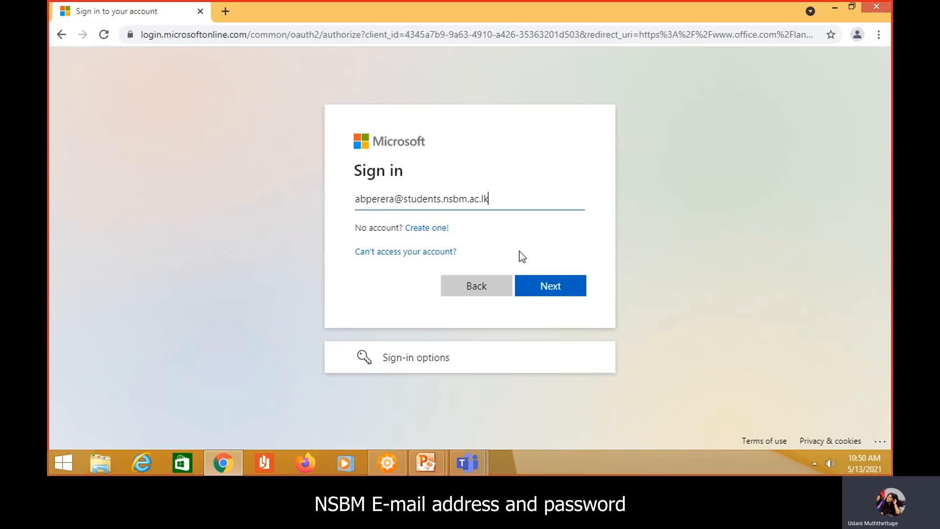
Continue past the e-mail, enter the account password, and stay signed in to Office 365
{"action": "left_click", "coordinate": [528, 287]}
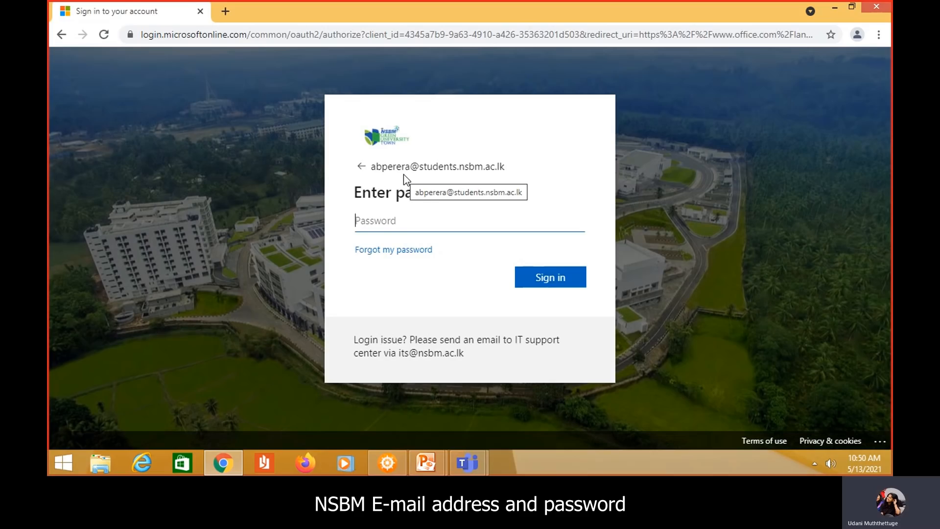
{"action": "type", "text": "•••"}
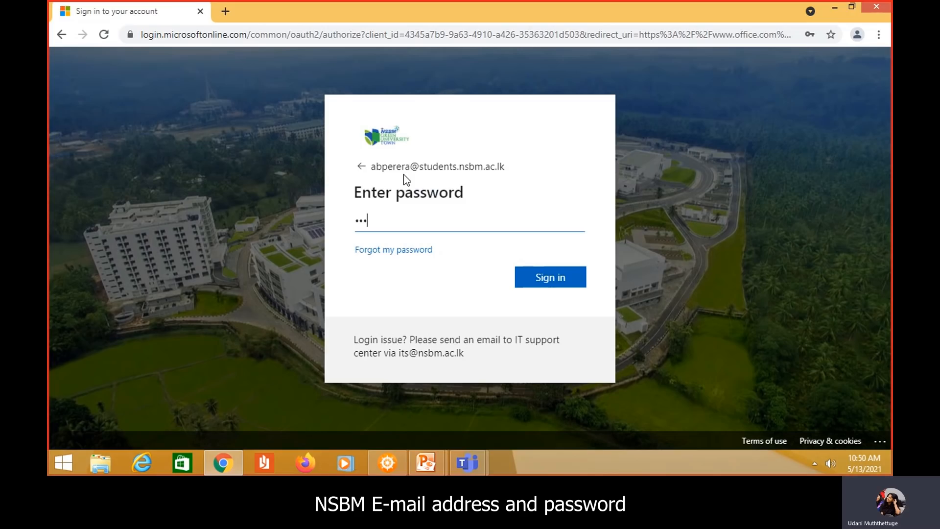
{"action": "type", "text": "*****"}
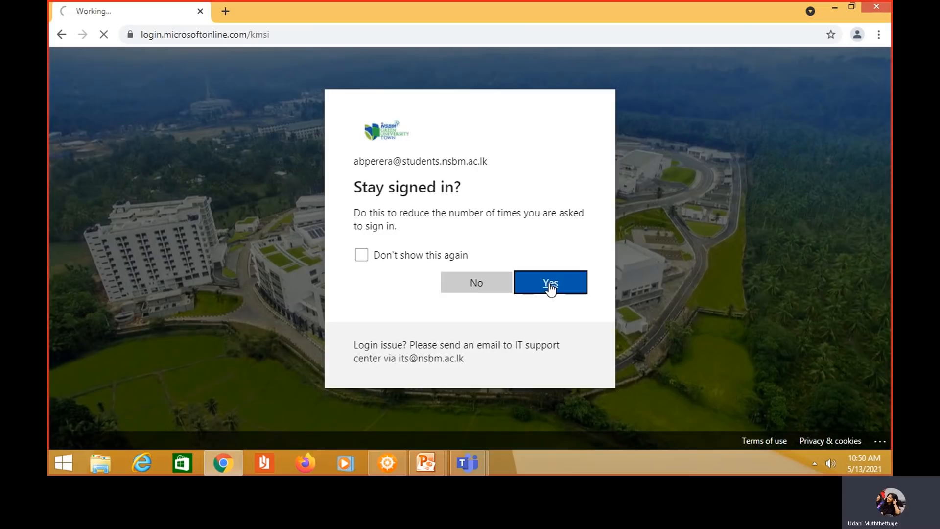
{"action": "left_click", "coordinate": [549, 283]}
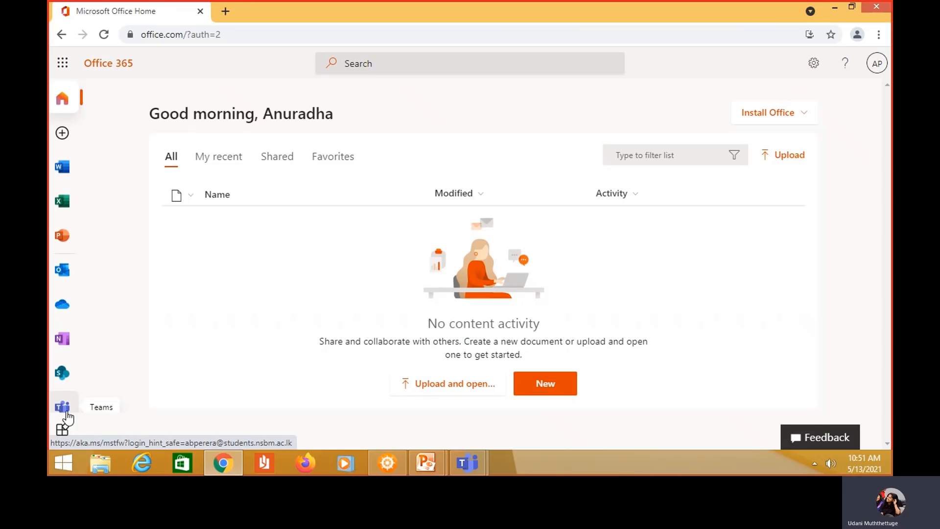
Launch Teams from the Office home page using the web app instead of the desktop download
{"action": "left_click", "coordinate": [66, 413]}
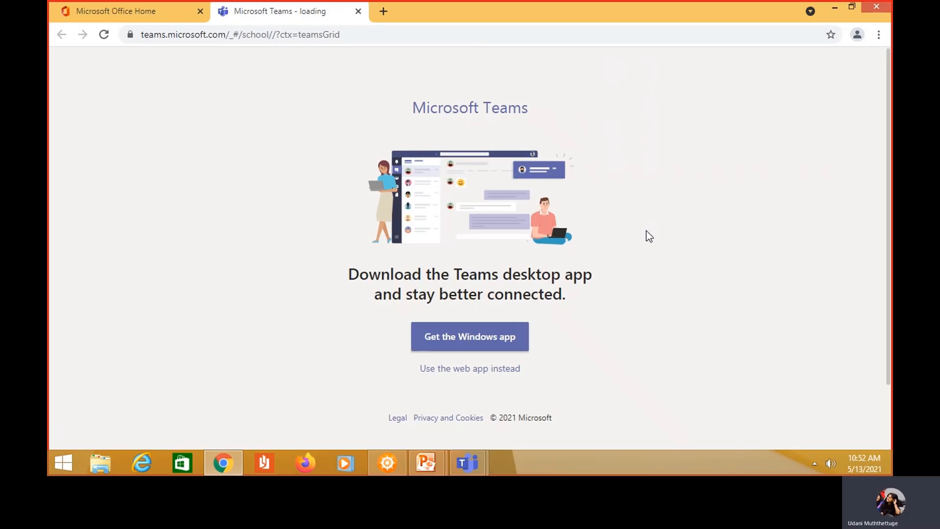
{"action": "left_click", "coordinate": [472, 375]}
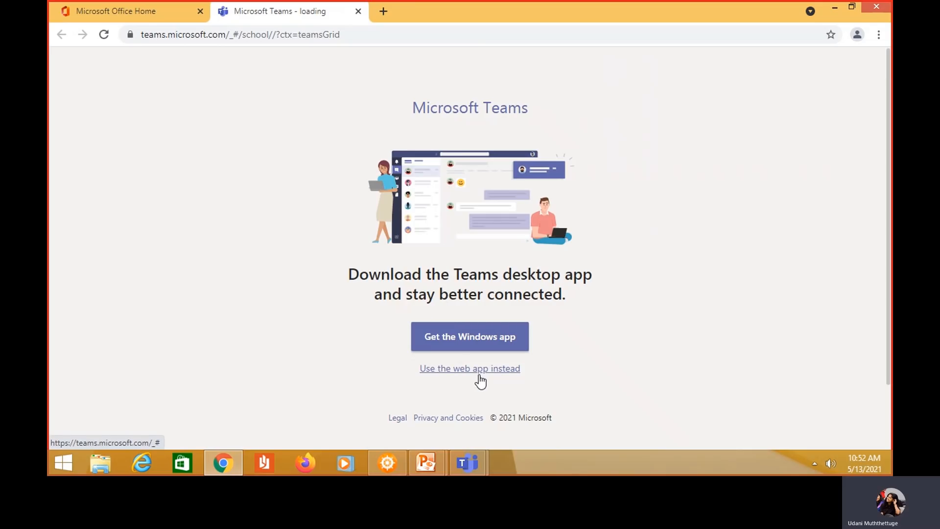
{"action": "left_click", "coordinate": [480, 380]}
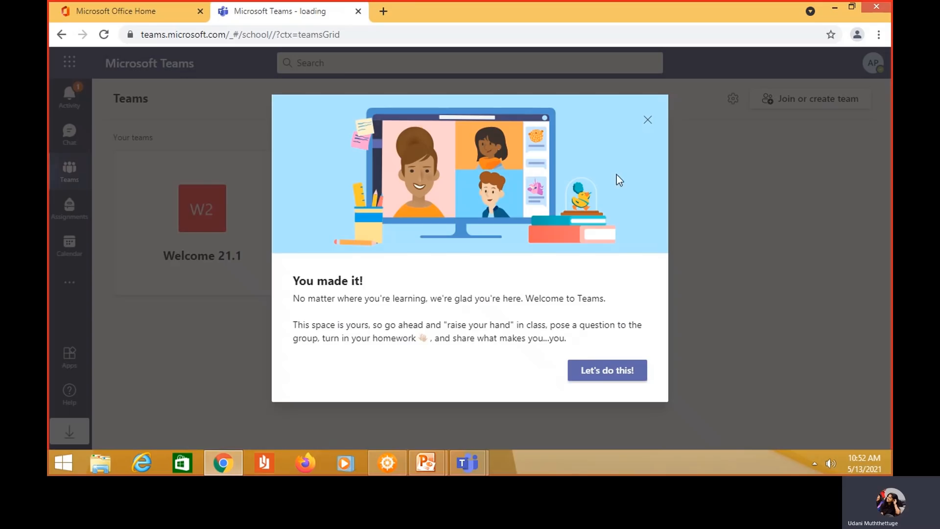
Close the 'You made it!' welcome message and dismiss the starter tip
{"action": "left_click", "coordinate": [648, 121]}
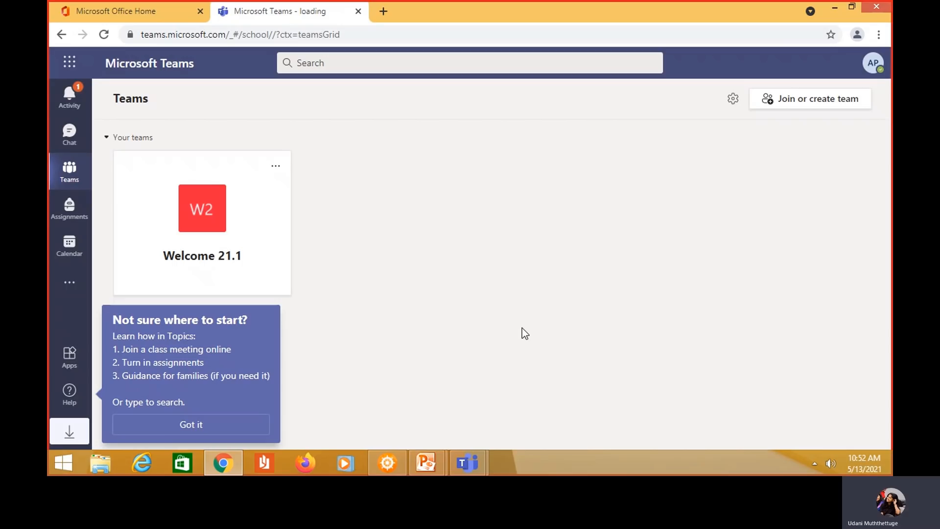
{"action": "mouse_move", "coordinate": [876, 61]}
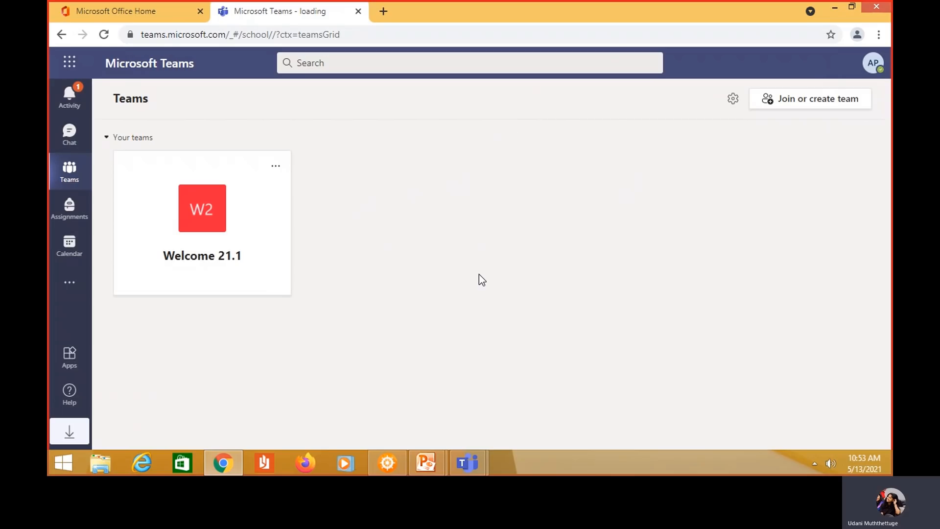
Open the Welcome 21.1 team and view the Welcome meeting's details from its General channel post
{"action": "left_click", "coordinate": [181, 241]}
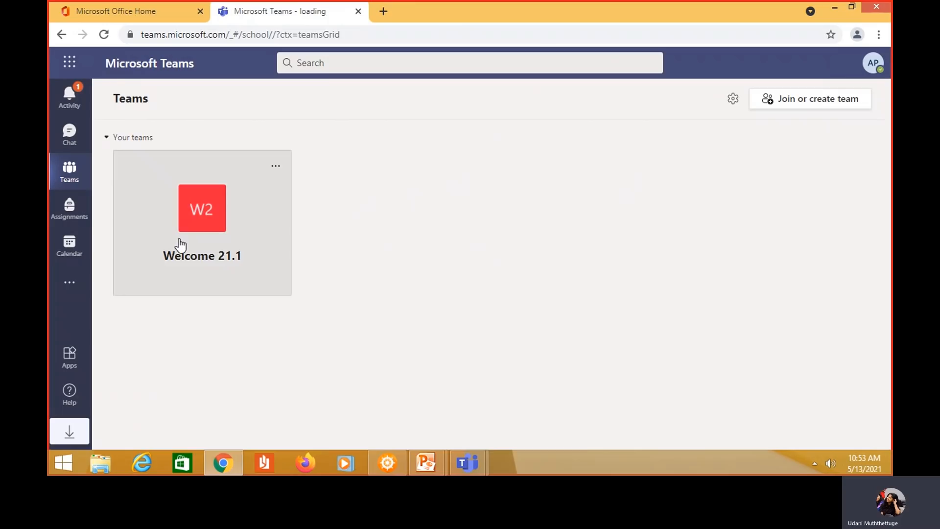
{"action": "right_click", "coordinate": [386, 176]}
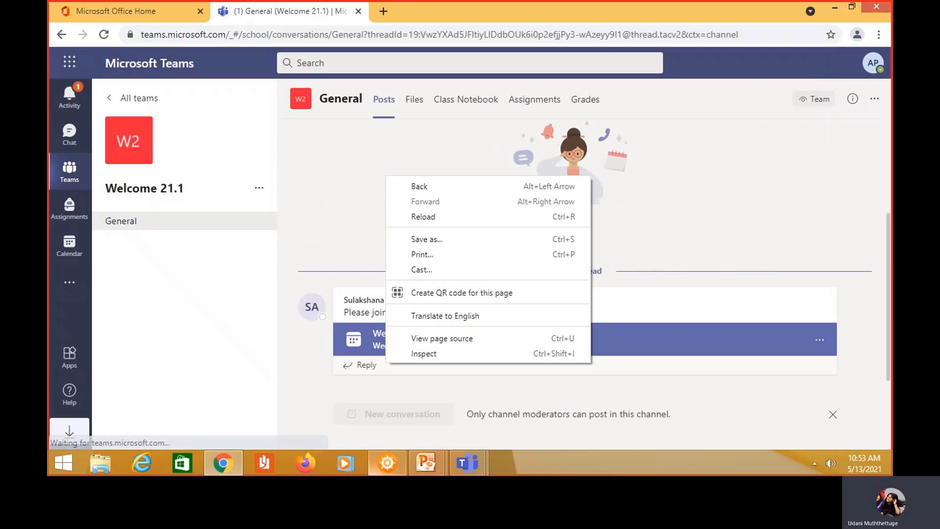
{"action": "left_click", "coordinate": [740, 399]}
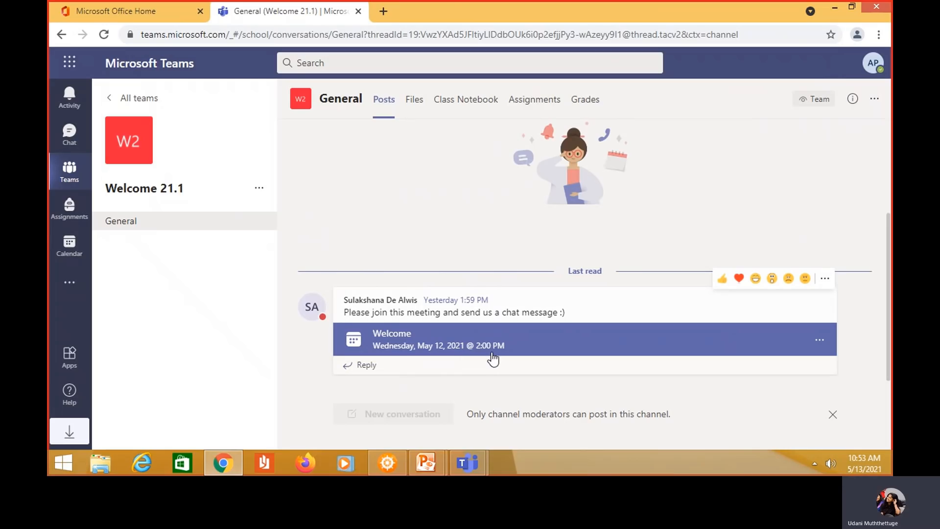
{"action": "left_click", "coordinate": [456, 341]}
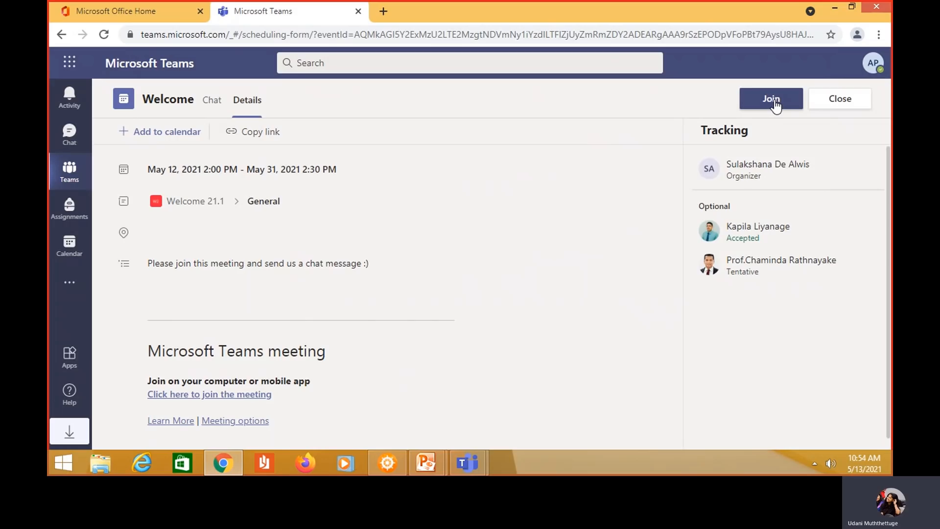
{"action": "left_click", "coordinate": [69, 243]}
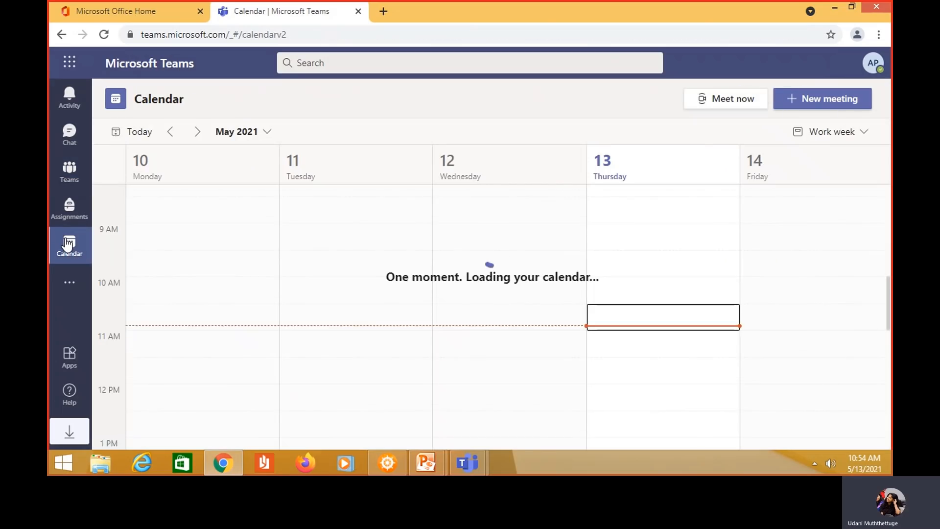
{"action": "scroll", "coordinate": [432, 330], "scroll_direction": "up", "scroll_amount": 10}
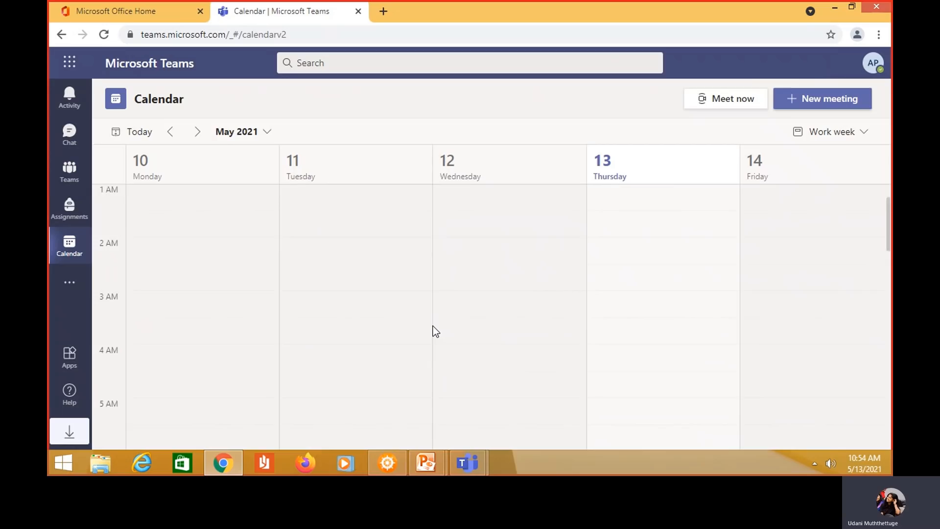
{"action": "scroll", "coordinate": [435, 332], "scroll_direction": "down", "scroll_amount": 15}
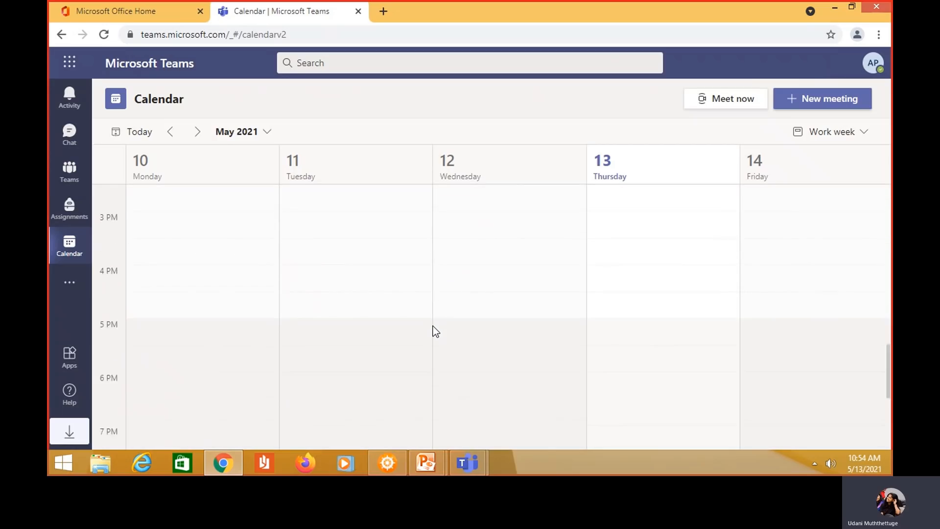
{"action": "scroll", "coordinate": [435, 331], "scroll_direction": "up", "scroll_amount": 8}
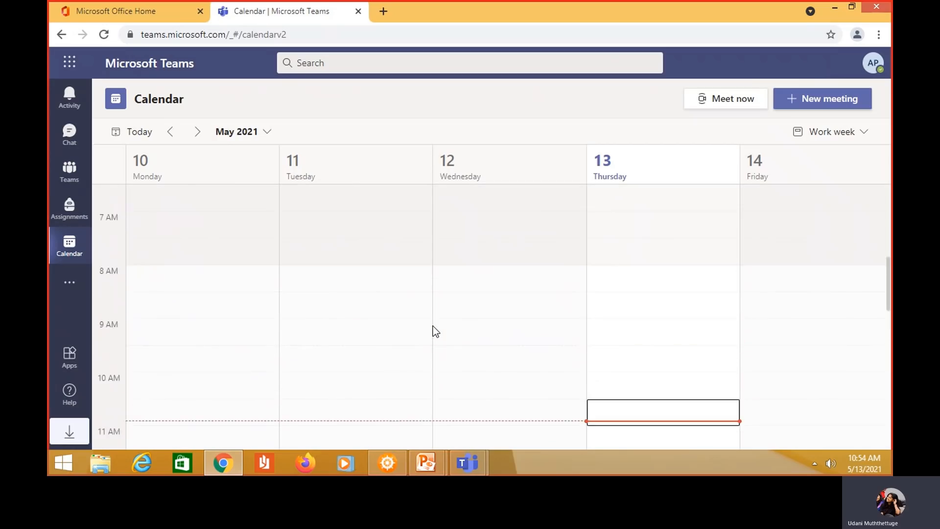
{"action": "scroll", "coordinate": [436, 332], "scroll_direction": "up", "scroll_amount": 5}
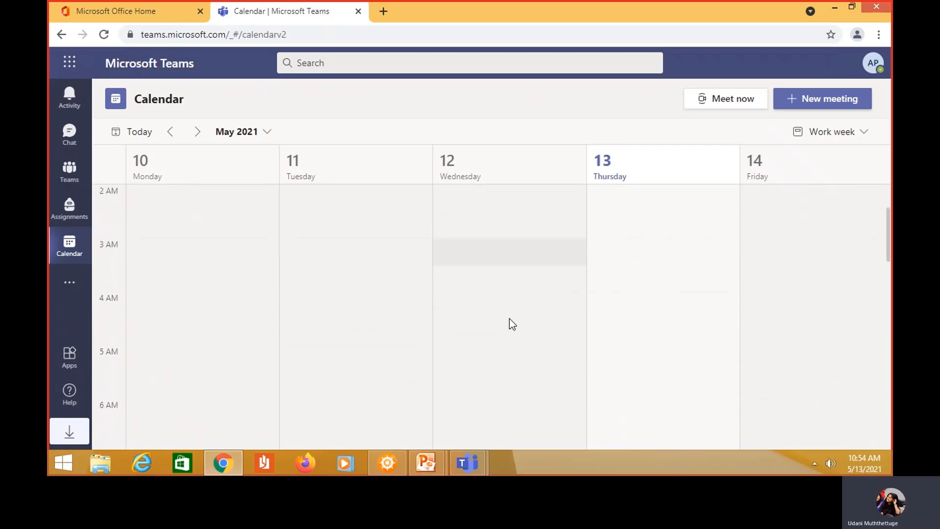
{"action": "scroll", "coordinate": [509, 318], "scroll_direction": "down", "scroll_amount": 1}
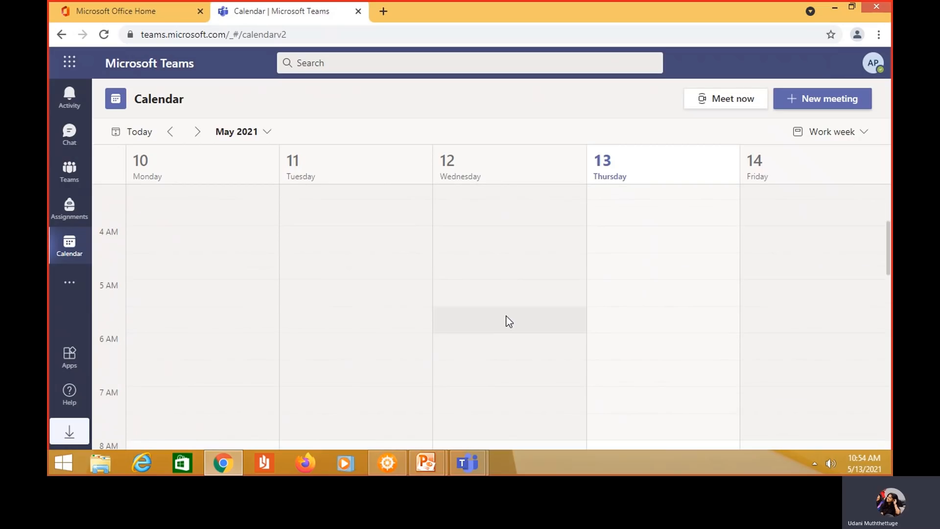
{"action": "scroll", "coordinate": [509, 321], "scroll_direction": "up", "scroll_amount": 3}
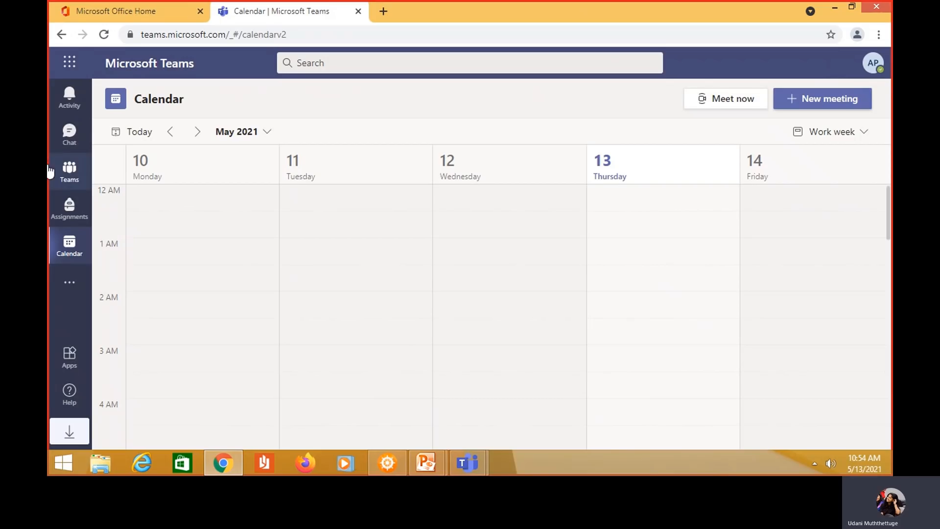
Return to All teams and reopen the Welcome 21.1 team's General channel
{"action": "left_click", "coordinate": [73, 179]}
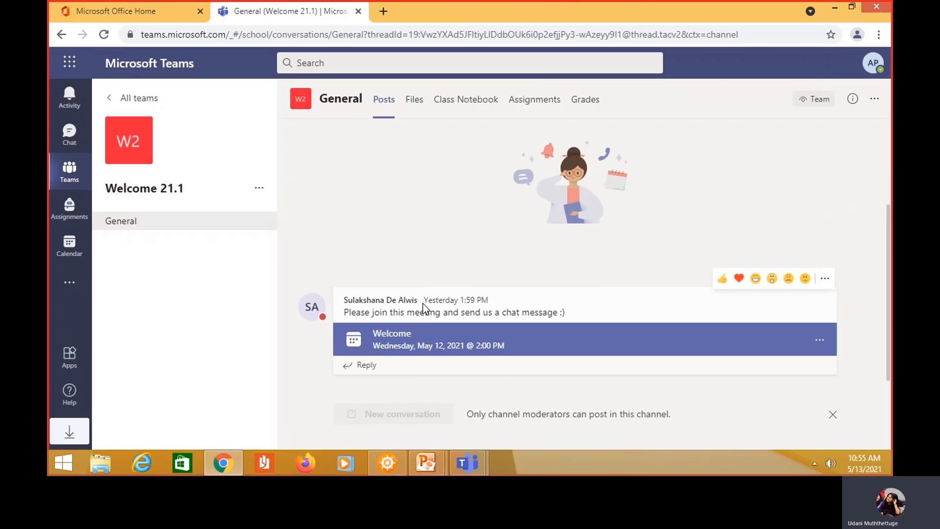
{"action": "left_click", "coordinate": [71, 173]}
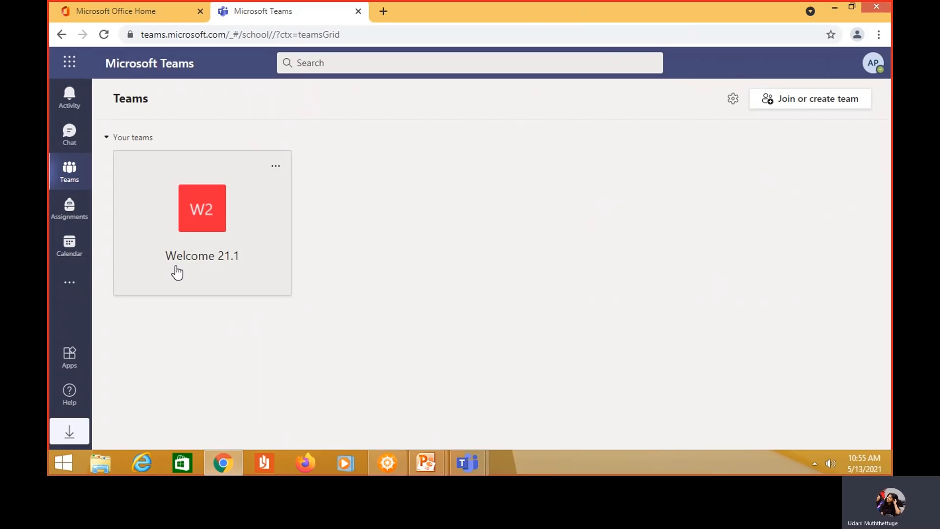
{"action": "left_click", "coordinate": [170, 231]}
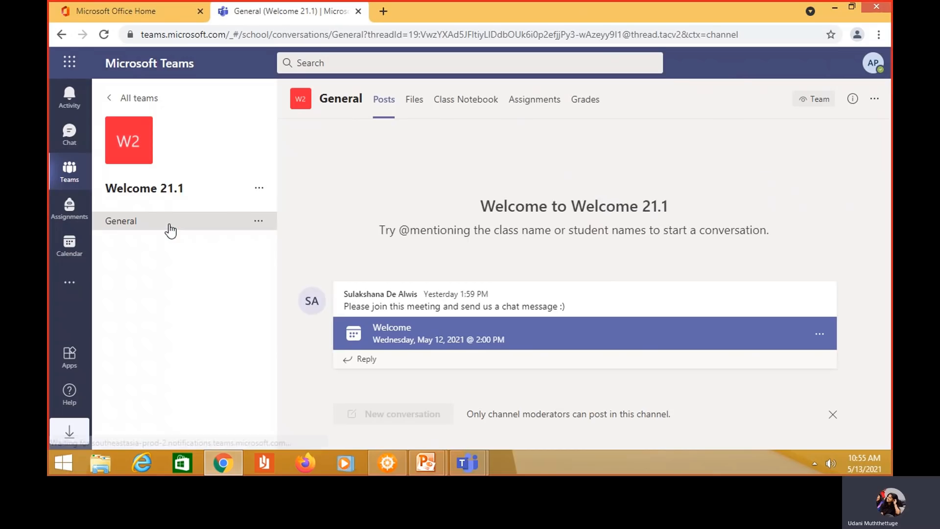
{"action": "mouse_move", "coordinate": [460, 352]}
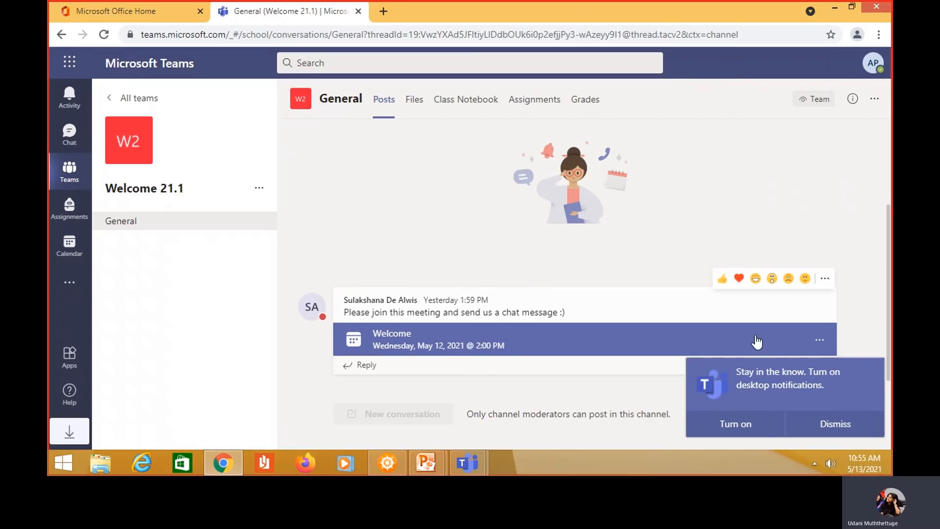
{"action": "right_click", "coordinate": [551, 327]}
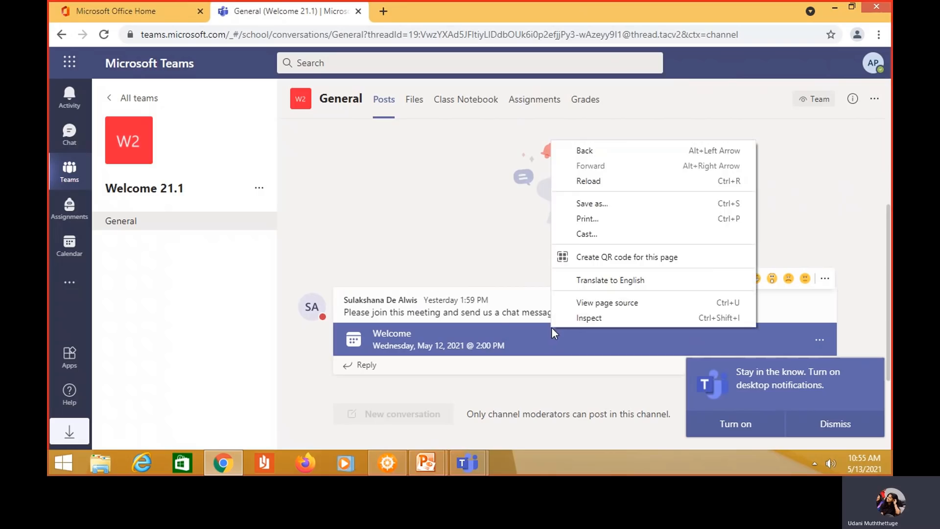
Open the Welcome meeting card (May 12, 2021, 2:00 PM) to show its details page
{"action": "left_click", "coordinate": [551, 329]}
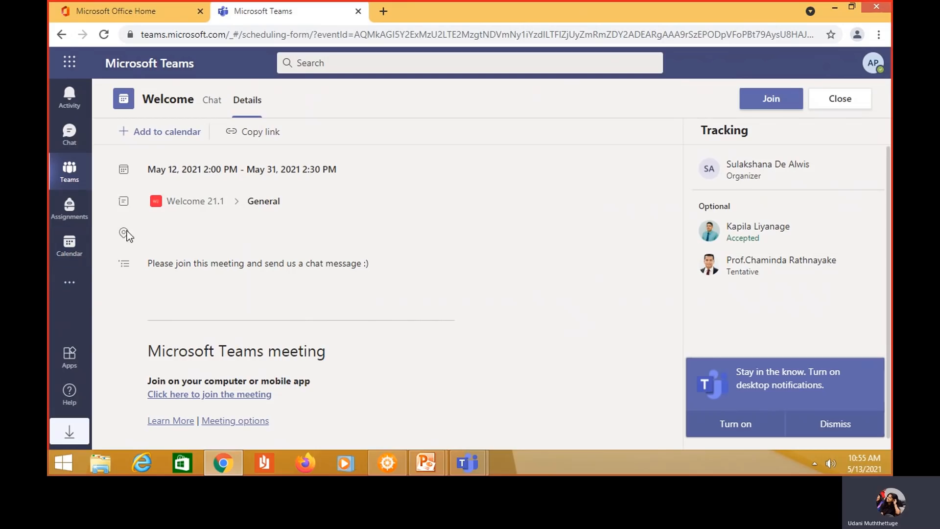
Join the Welcome meeting with the camera and microphone switched off
{"action": "left_click", "coordinate": [758, 109]}
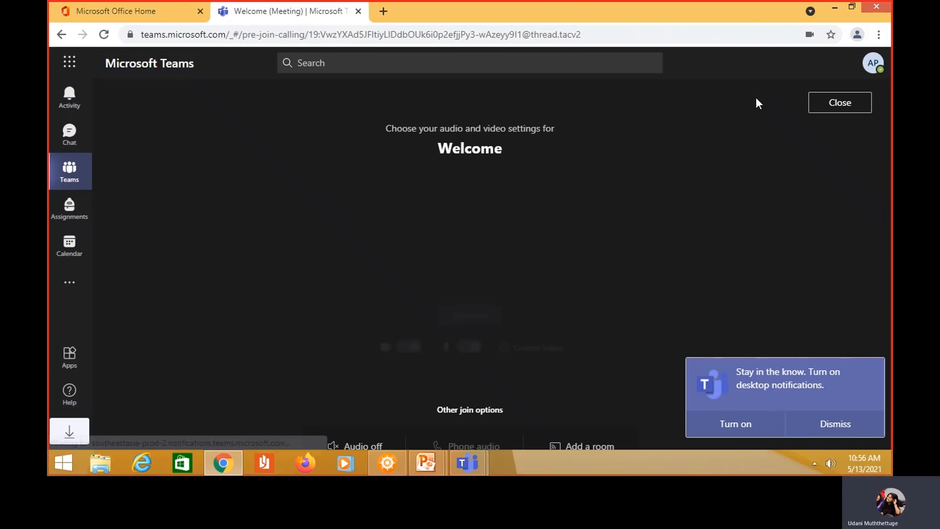
{"action": "left_click", "coordinate": [411, 350]}
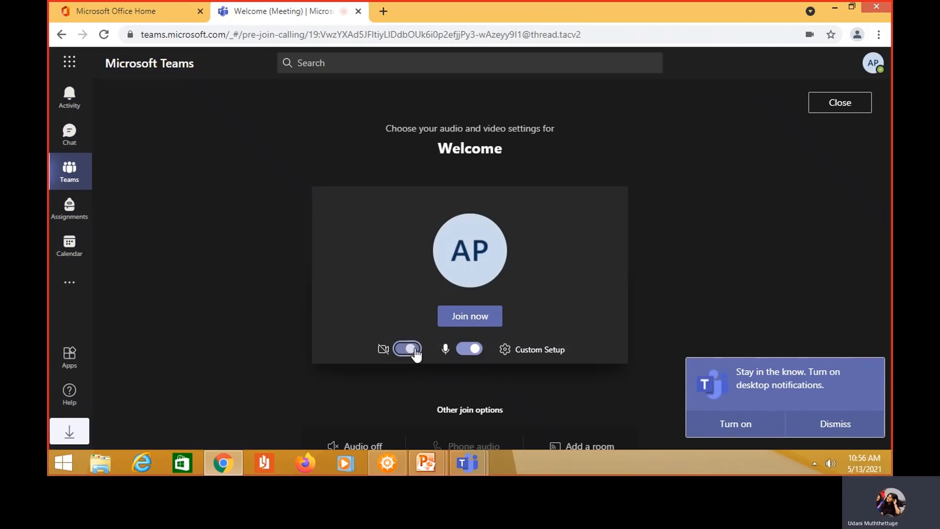
{"action": "left_click", "coordinate": [473, 349]}
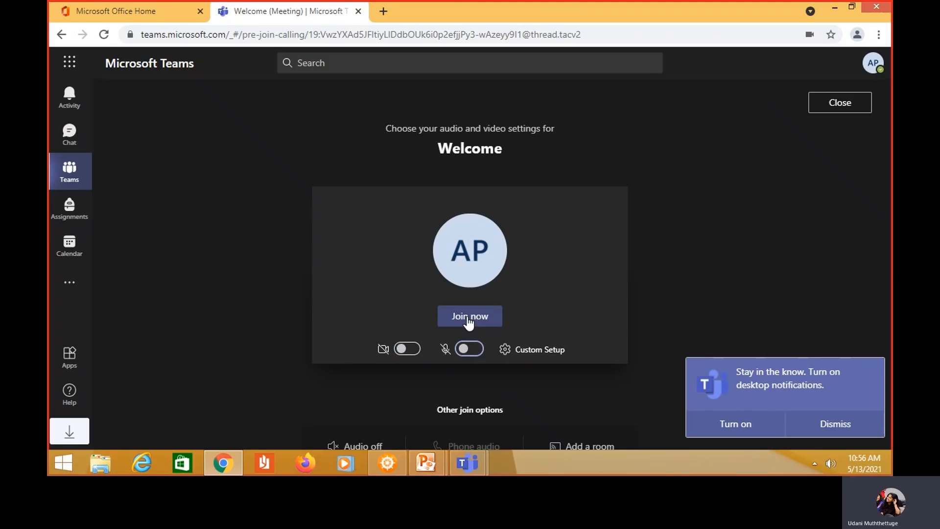
{"action": "left_click", "coordinate": [469, 321]}
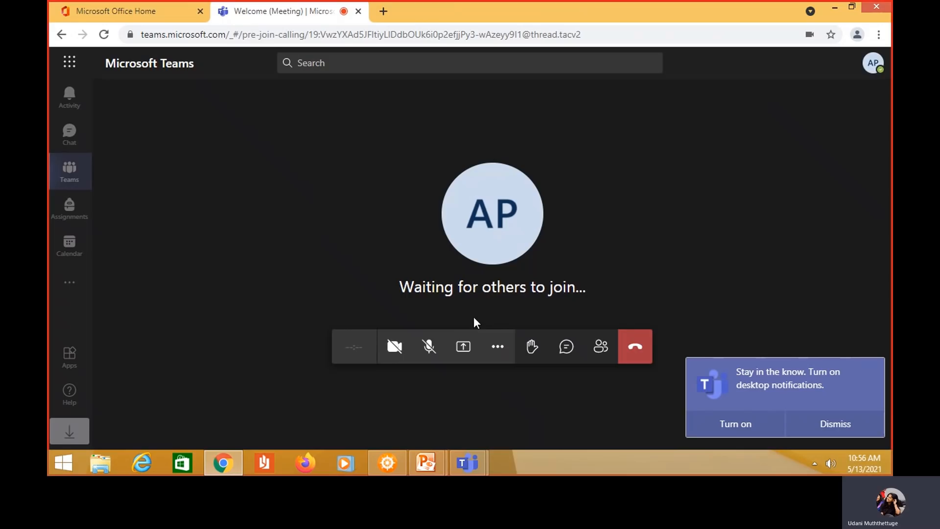
Dismiss the 'Turn on desktop notifications' toast
{"action": "left_click", "coordinate": [815, 421]}
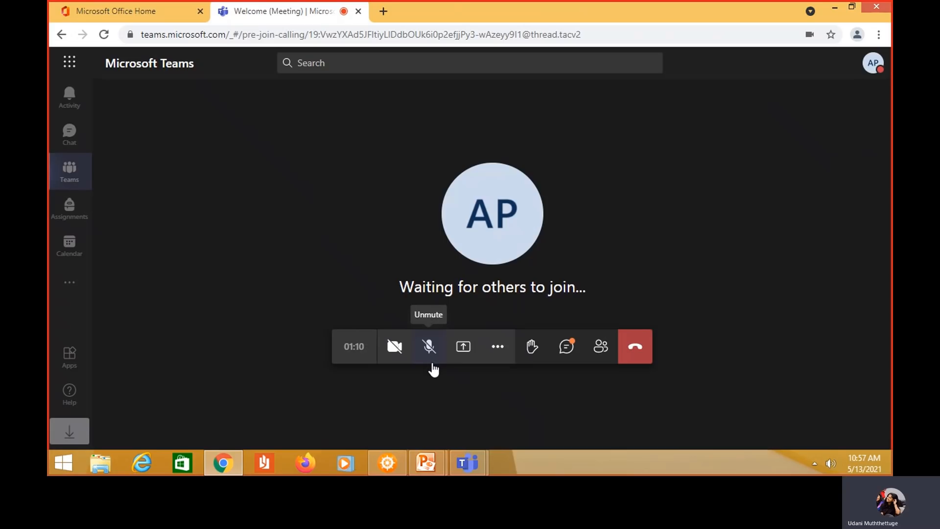
Open the meeting conversation and send 'Hi' in the Welcome meeting chat
{"action": "left_click", "coordinate": [566, 349]}
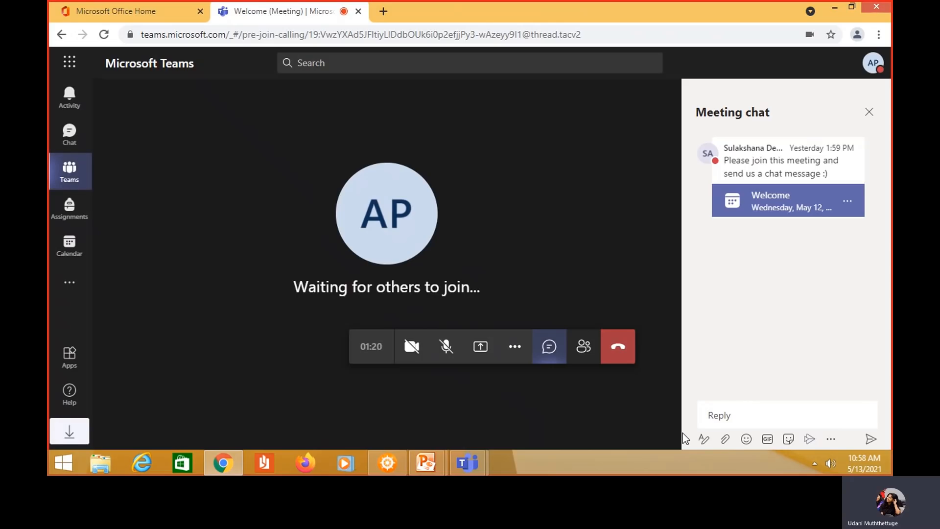
{"action": "left_click", "coordinate": [718, 416]}
{"action": "type", "text": "Hi"}
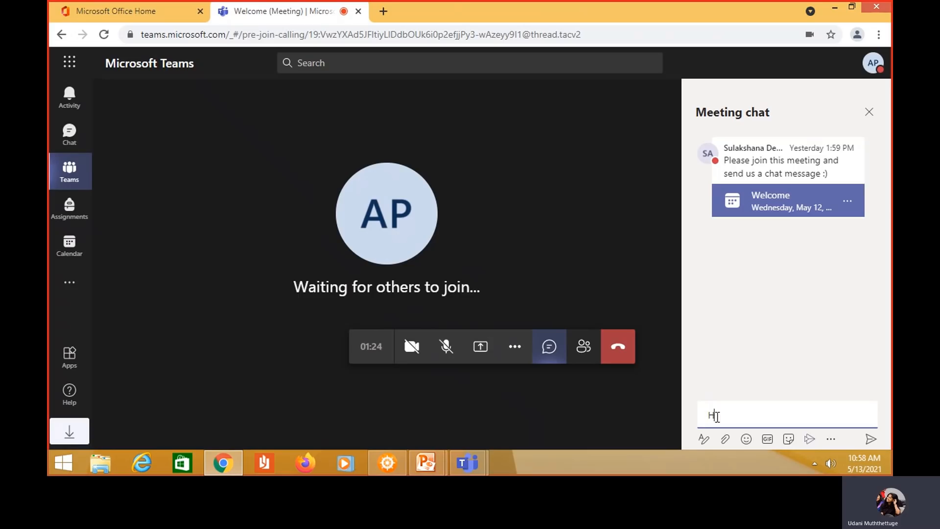
{"action": "key", "text": "Return"}
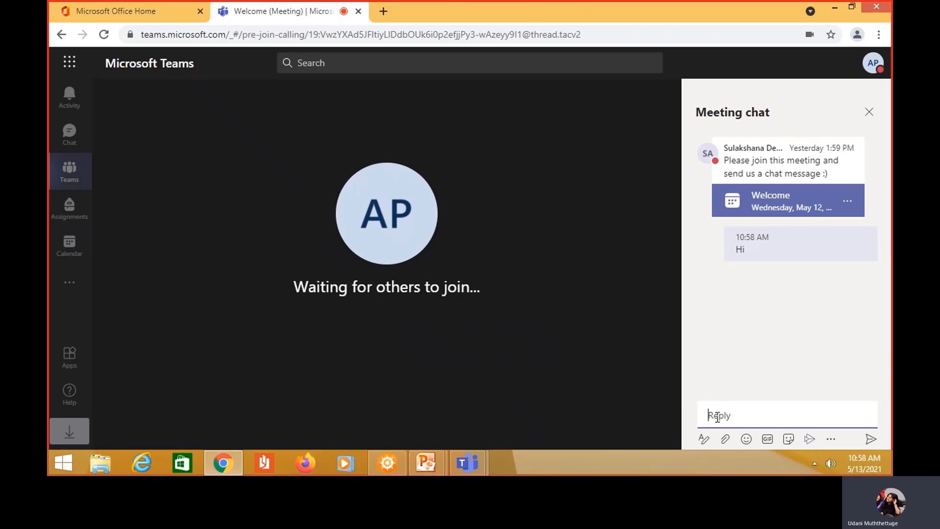
{"action": "right_click", "coordinate": [835, 132]}
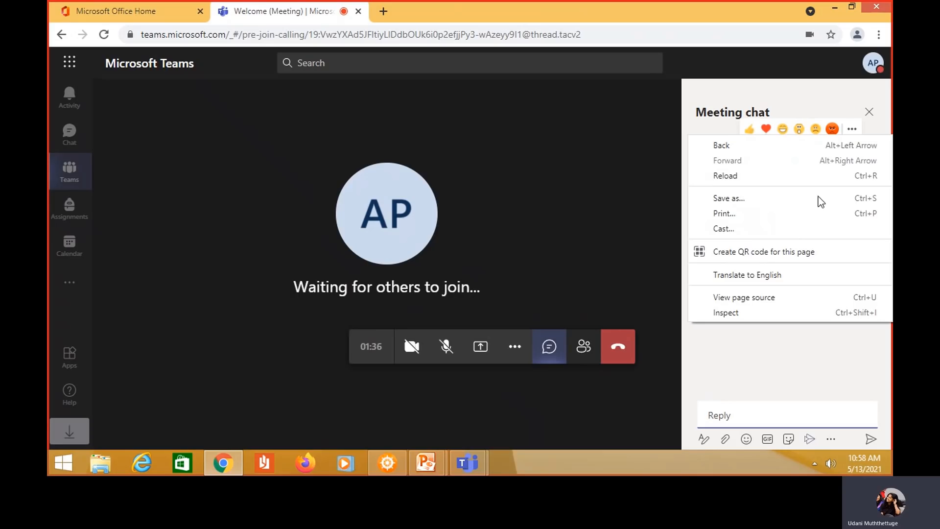
{"action": "left_click", "coordinate": [550, 222]}
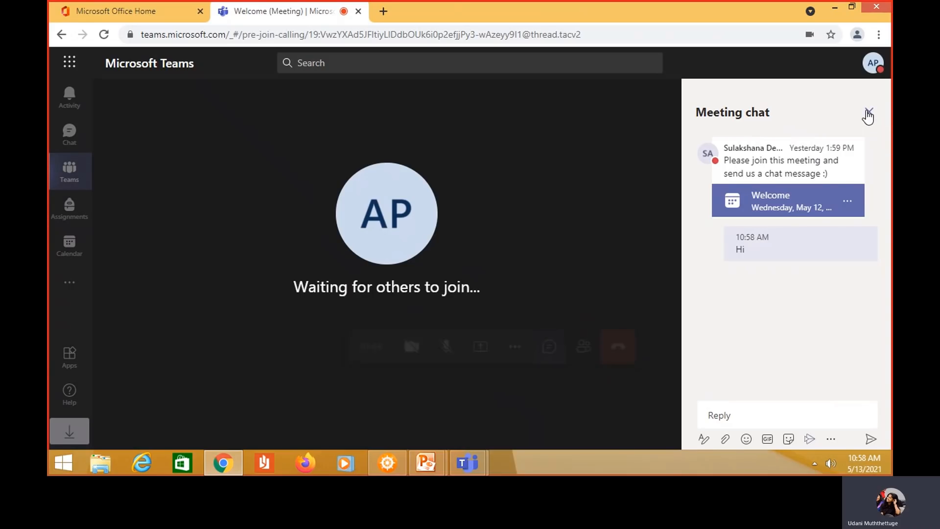
Close the Meeting chat pane so only the call stage remains
{"action": "left_click", "coordinate": [868, 117]}
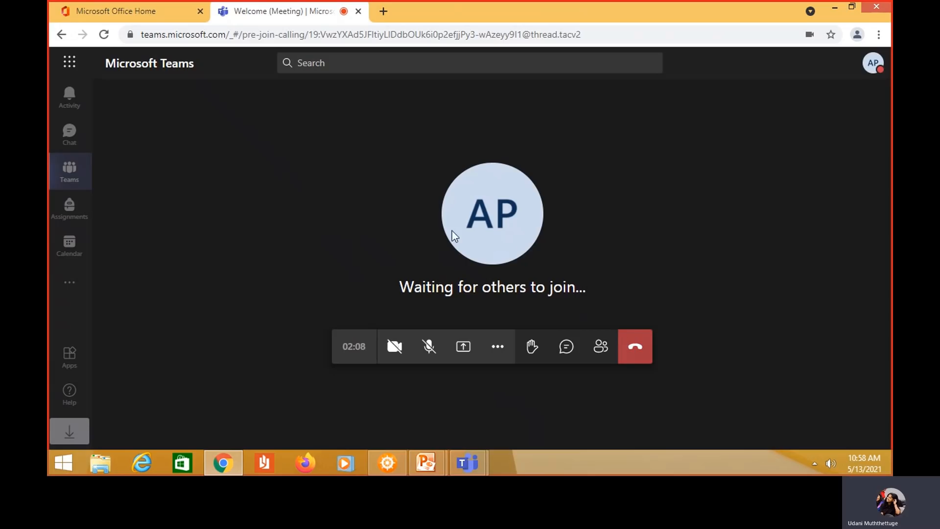
Hang up to leave the Welcome meeting after 2m 53s
{"action": "left_click", "coordinate": [634, 351]}
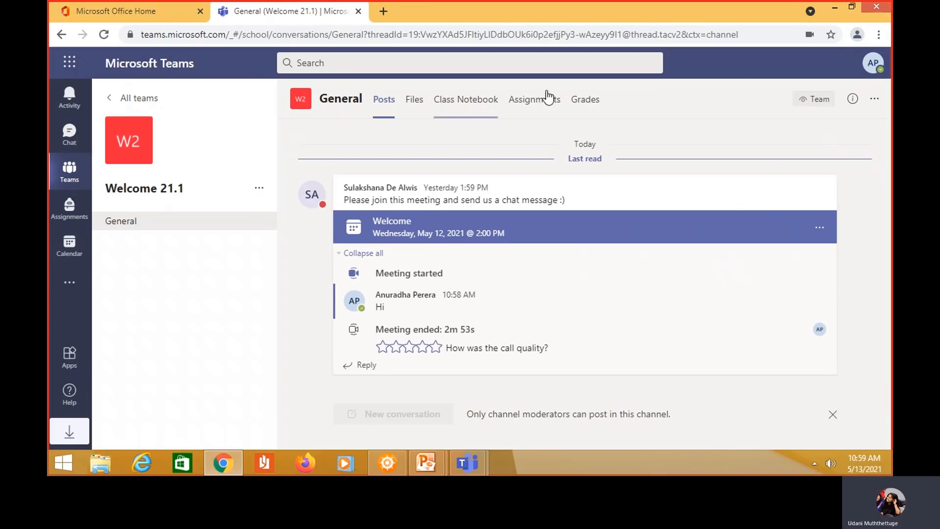
Sign out of Teams from the profile avatar's account menu
{"action": "left_click", "coordinate": [871, 68]}
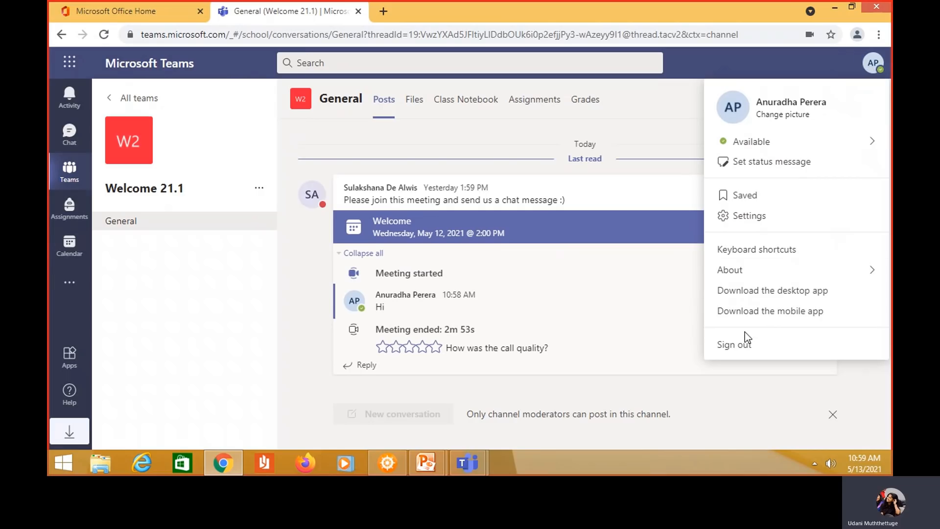
{"action": "left_click", "coordinate": [742, 348]}
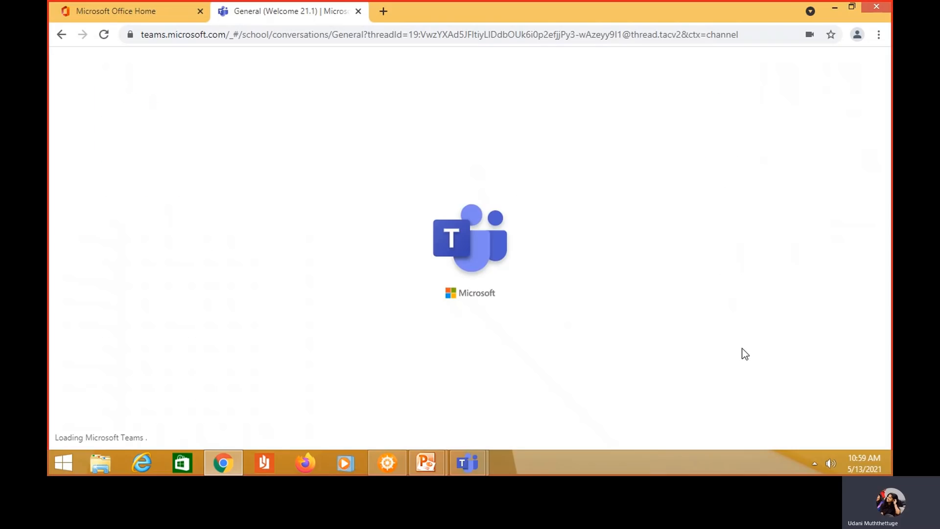